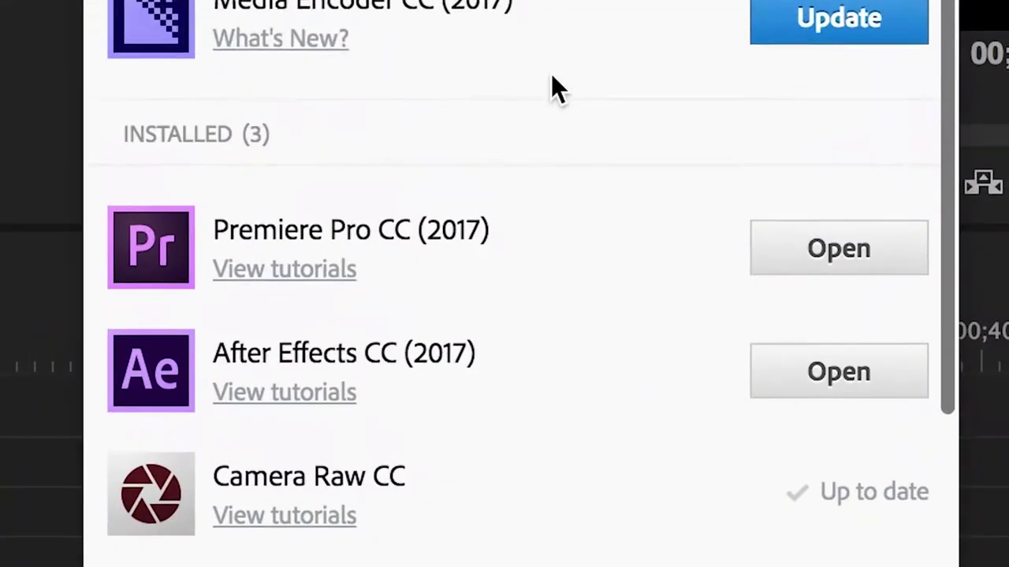
Install the MA Simple Titles.mogrt template via Graphics > Install Motion Graphics Template.
scroll(551, 75, "down", 2)
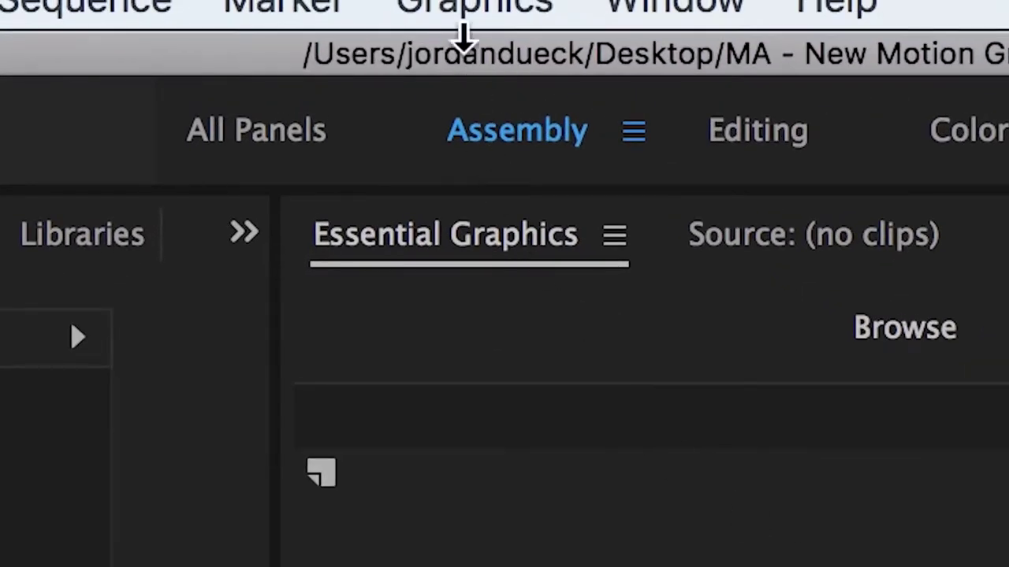
left_click(480, 8)
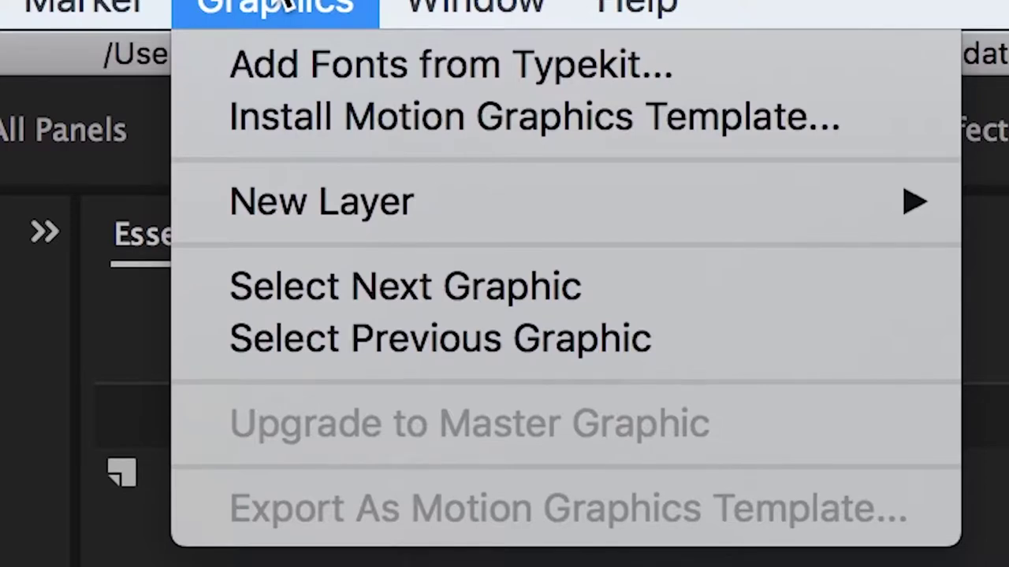
left_click(289, 103)
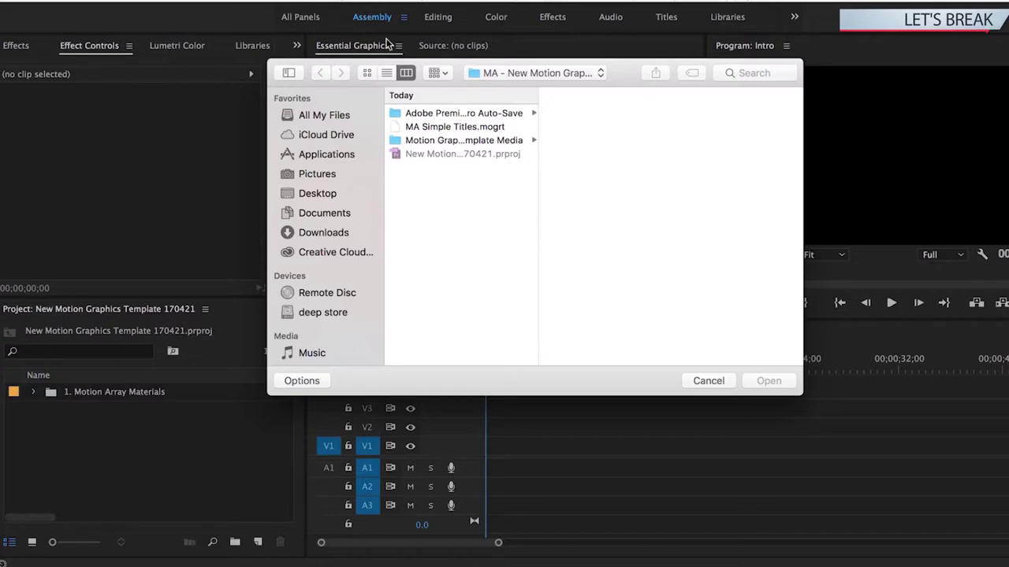
left_click(418, 128)
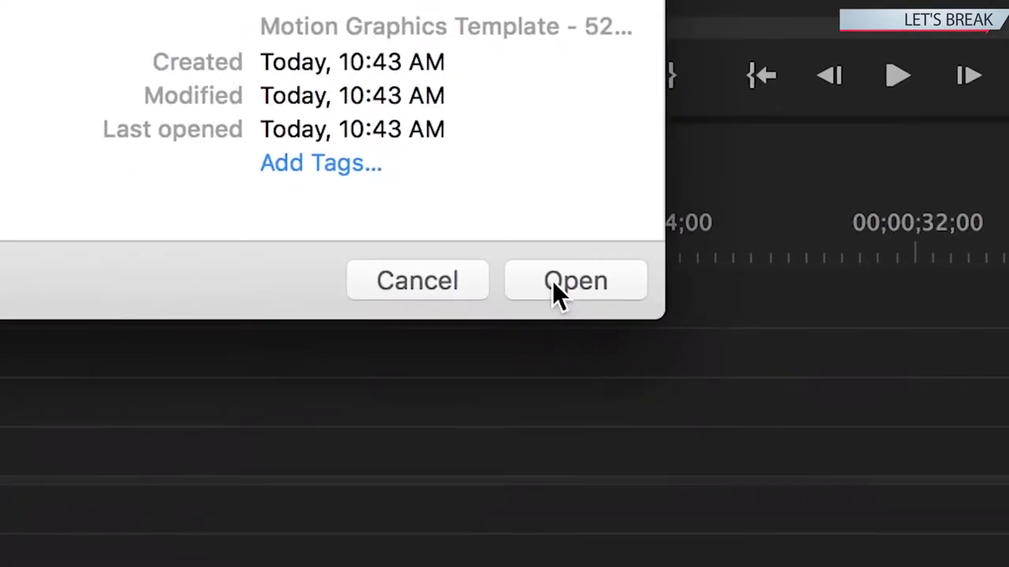
left_click(763, 382)
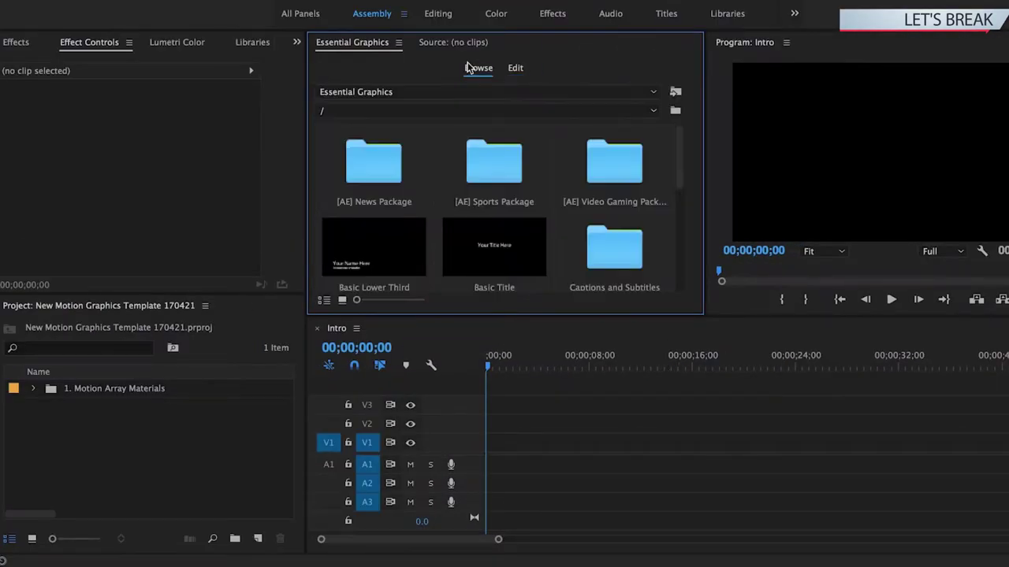
Drag MA Simple Titles onto V1 at 00;00;00;00, scrub to preview it, and select the clip.
left_click_drag(677, 151, 675, 236)
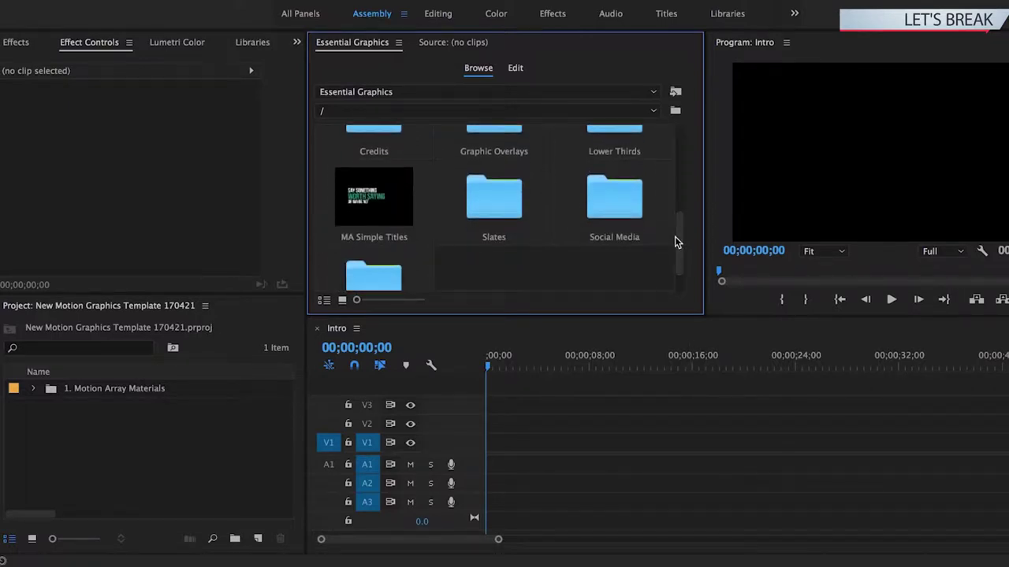
left_click_drag(386, 222, 488, 440)
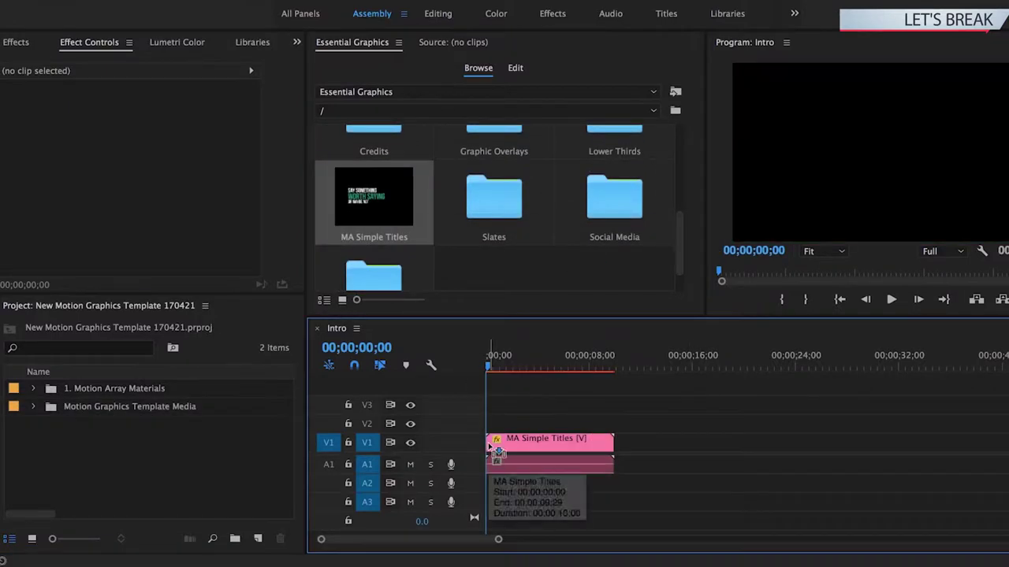
left_click(496, 366)
left_click_drag(497, 367, 512, 367)
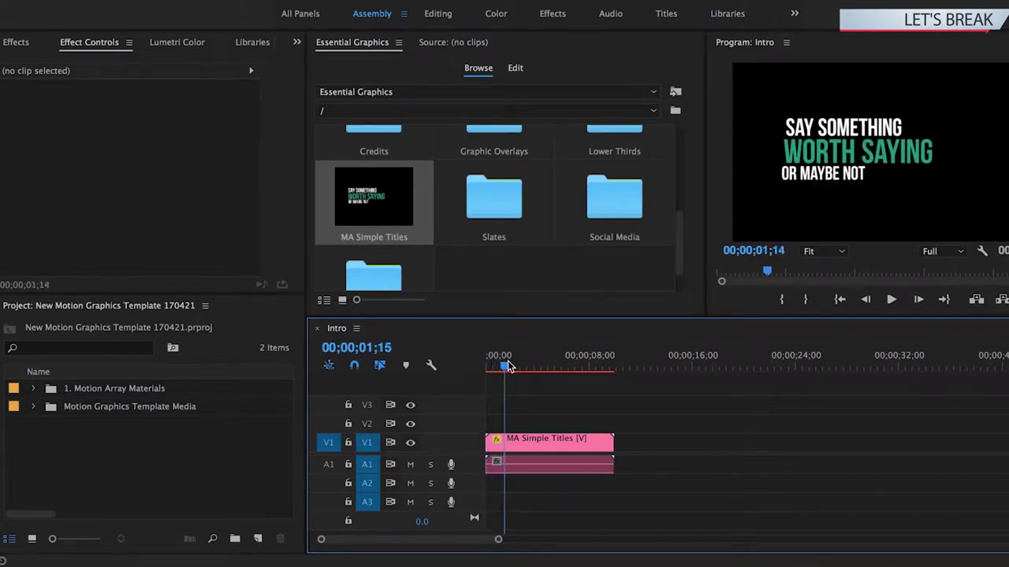
left_click(482, 69)
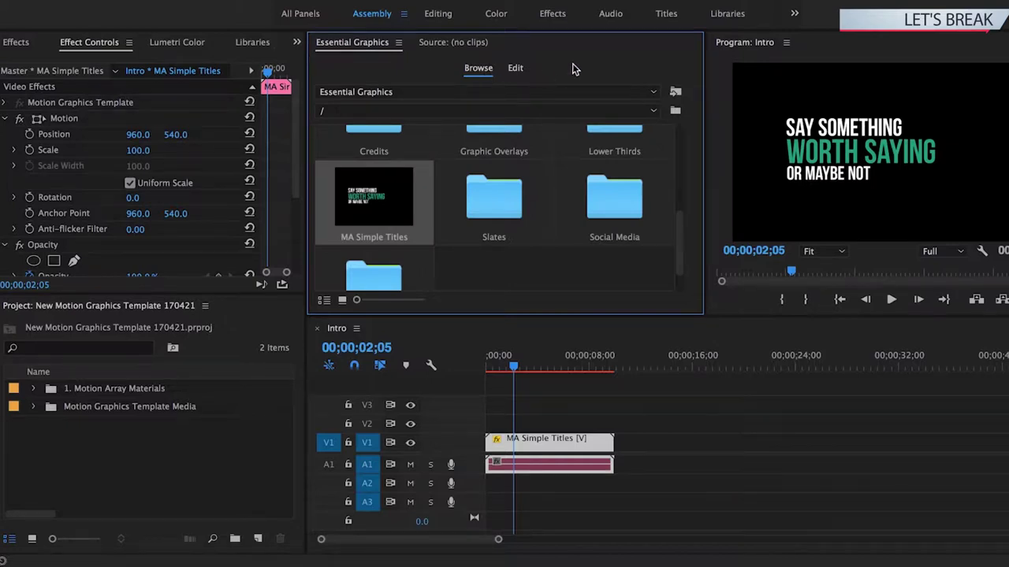
Show the Essential Graphics panel and browse the title clip's Edit controls.
left_click(441, 1)
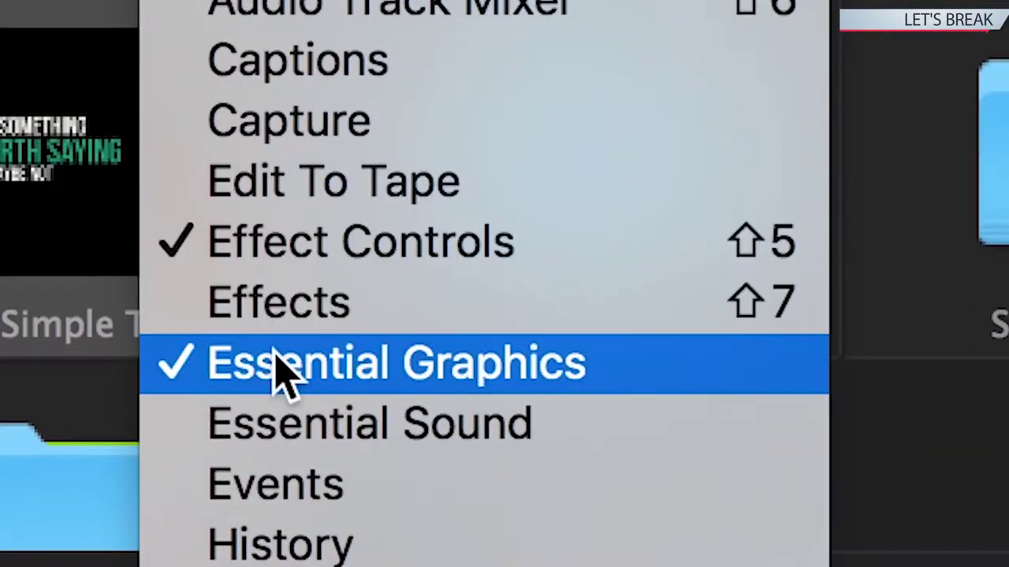
left_click(275, 351)
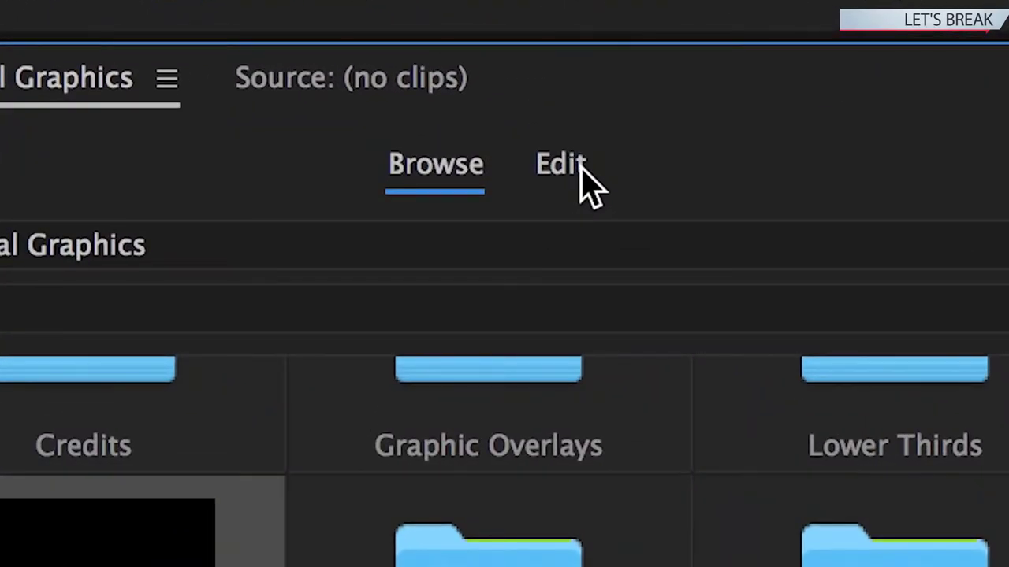
left_click(580, 168)
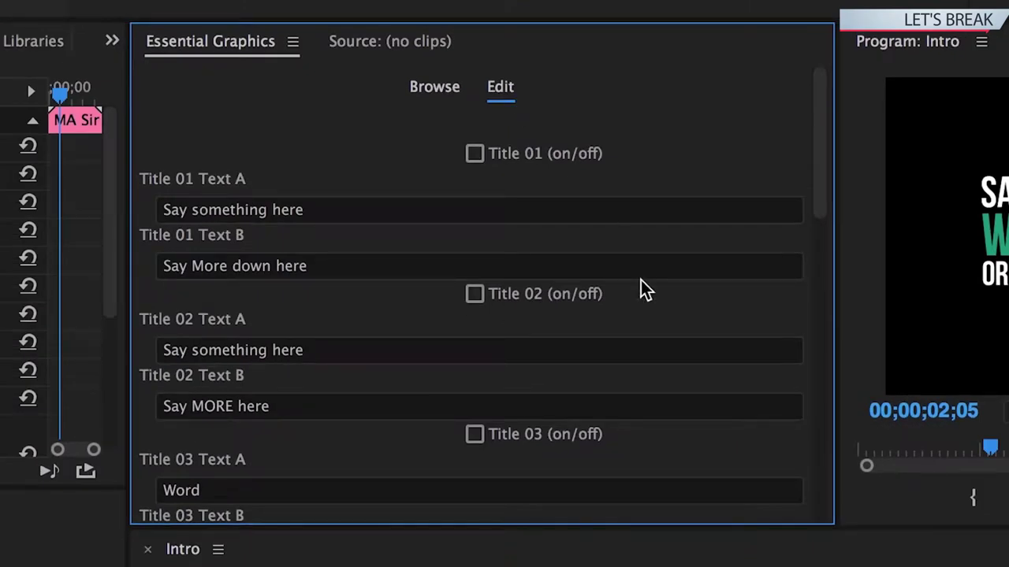
scroll(641, 282, "down", 1)
scroll(641, 281, "down", 7)
scroll(641, 282, "down", 2)
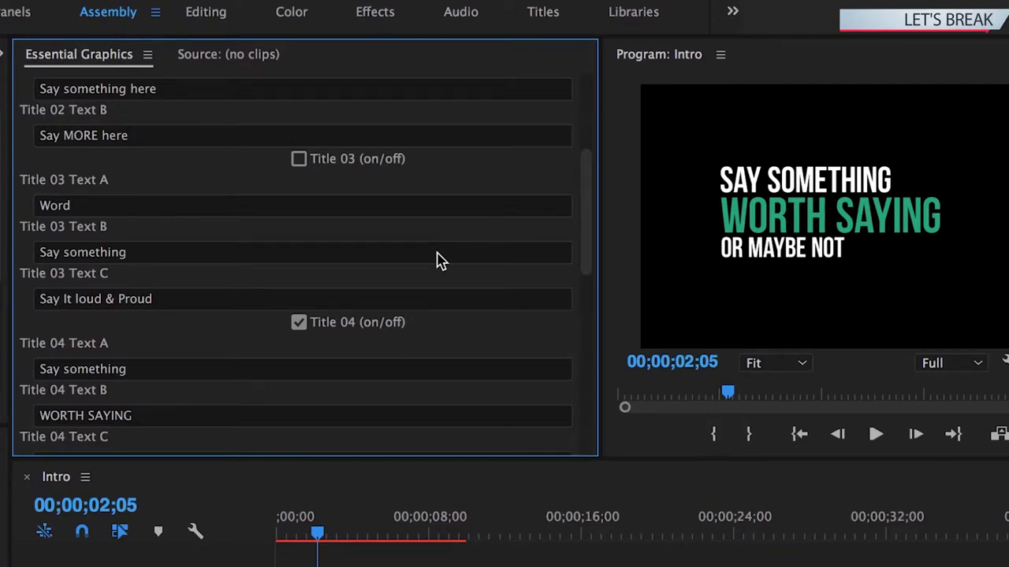
Turn off the Title 04 variant and try out Title 01 and Title 02.
left_click(299, 323)
scroll(300, 330, "up", 5)
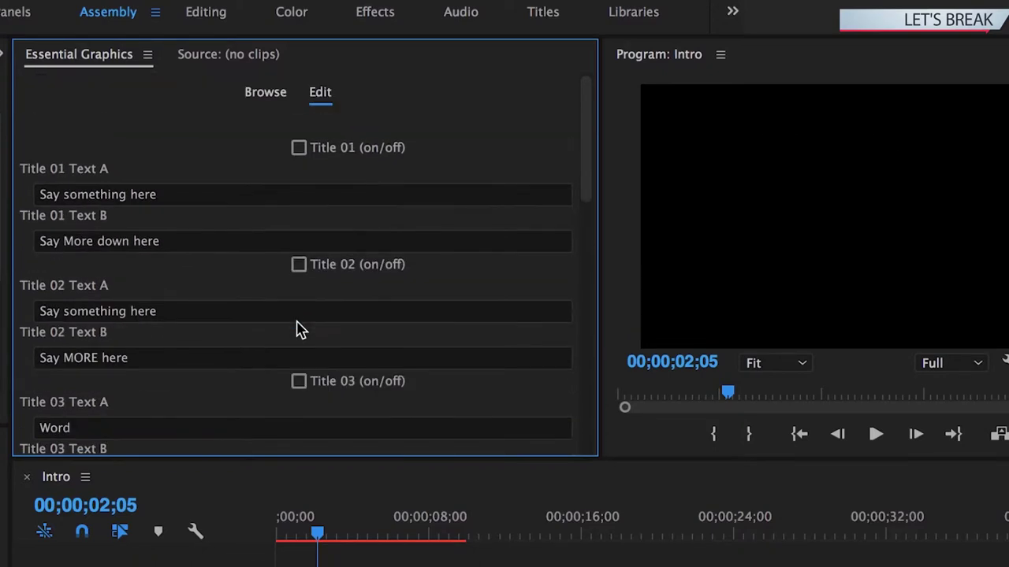
left_click(299, 147)
left_click(298, 147)
left_click(299, 265)
left_click(298, 148)
left_click(299, 381)
Try Title 03, leave only Title 01 on, and select its first text line.
left_click(299, 148)
left_click(299, 265)
scroll(305, 213, "down", 3)
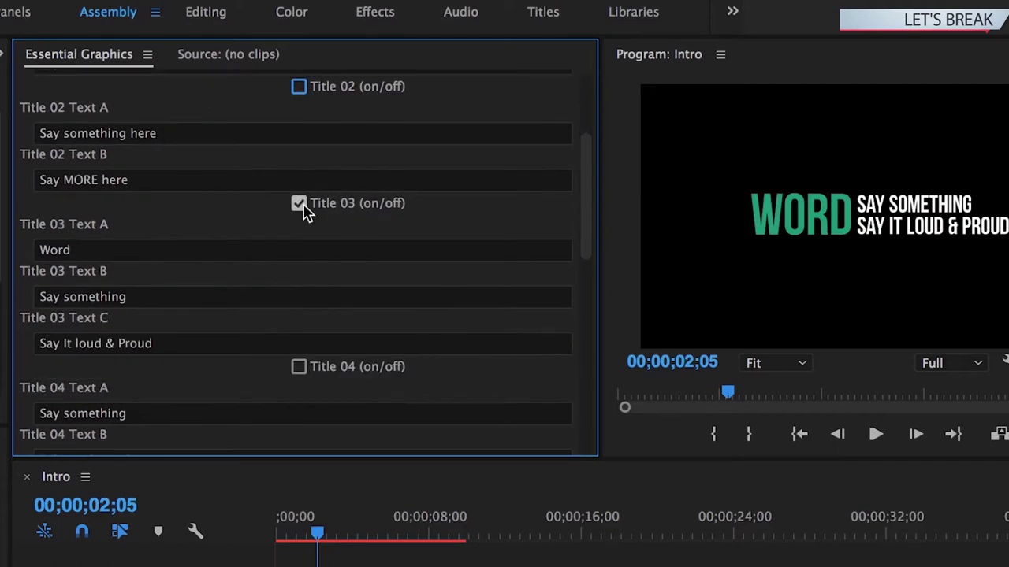
left_click(299, 203)
scroll(457, 275, "up", 3)
left_click(298, 147)
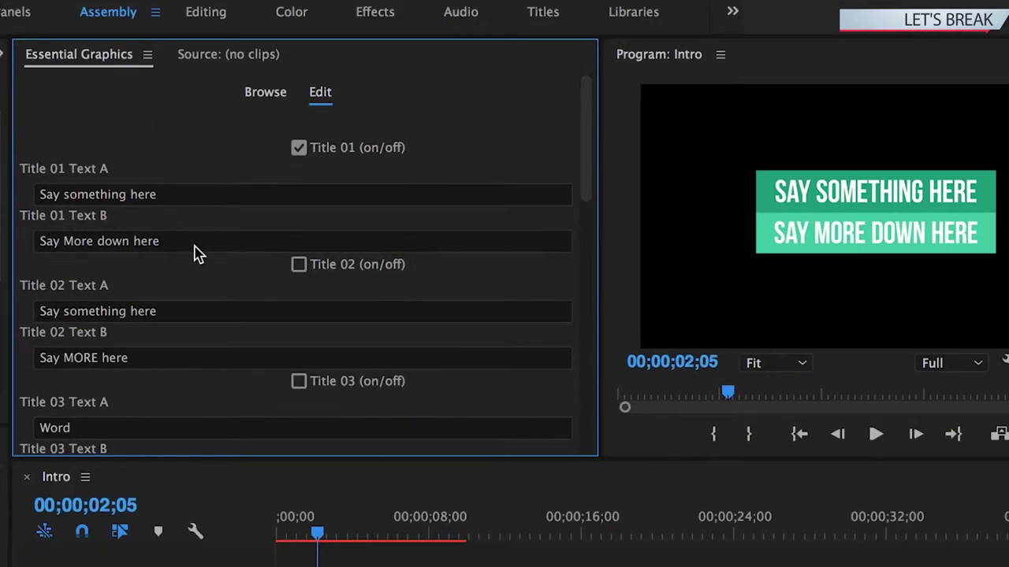
triple_click(173, 197)
Retype Title 01's lines as 'Adobe Premiere' and 'Has Motion Graphics'.
type("Adobe Premi")
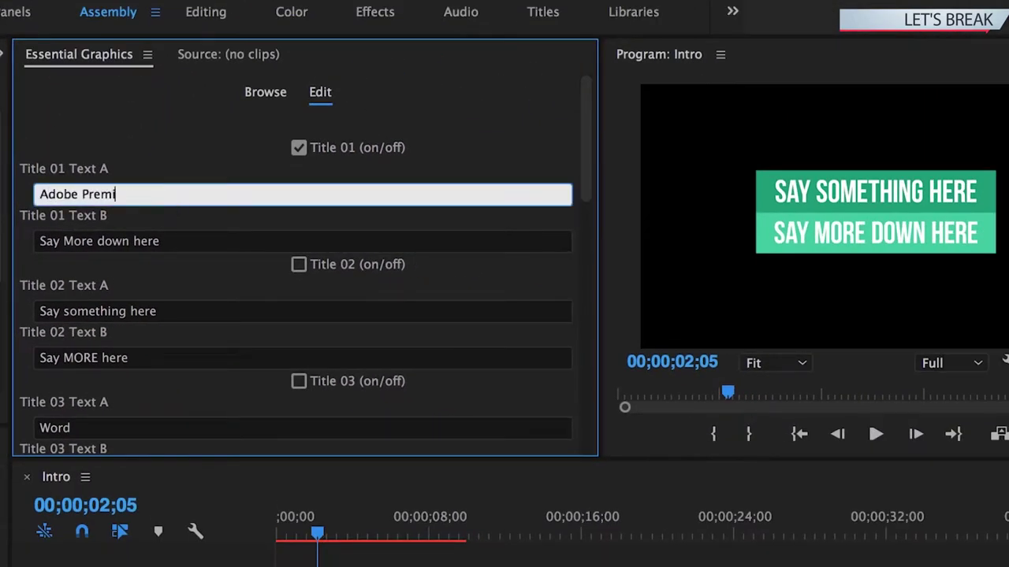
type("ere")
key("Tab")
type("Has Motion Gra")
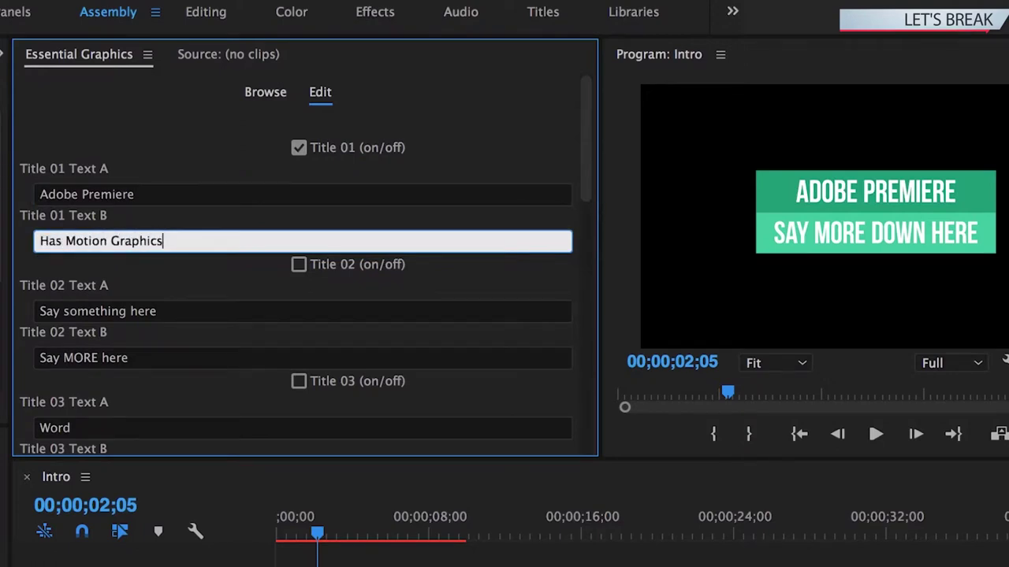
key("Return")
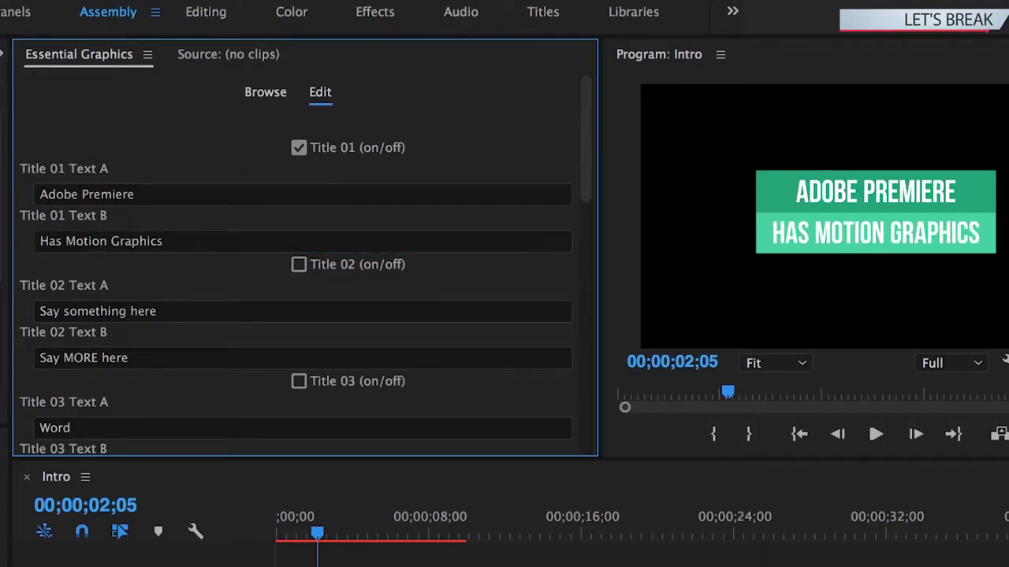
Give Title 02 the same 'Adobe Premiere' / 'Has Motion Graphics' text, then return to Title 01.
left_click(299, 264)
left_click(299, 147)
left_click(192, 314)
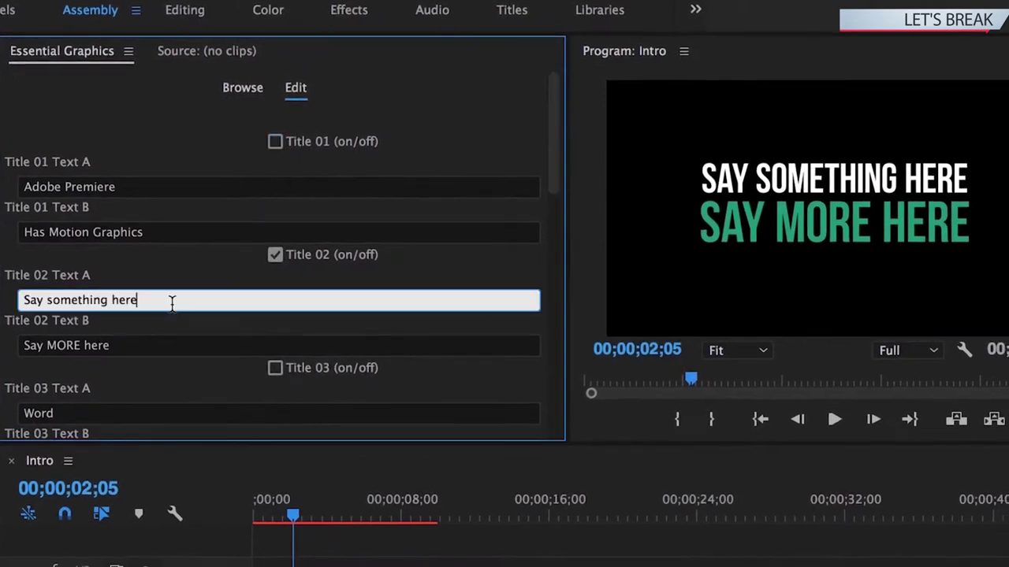
key("ctrl+a")
type("Adob")
left_click(279, 345)
type("Has Moti")
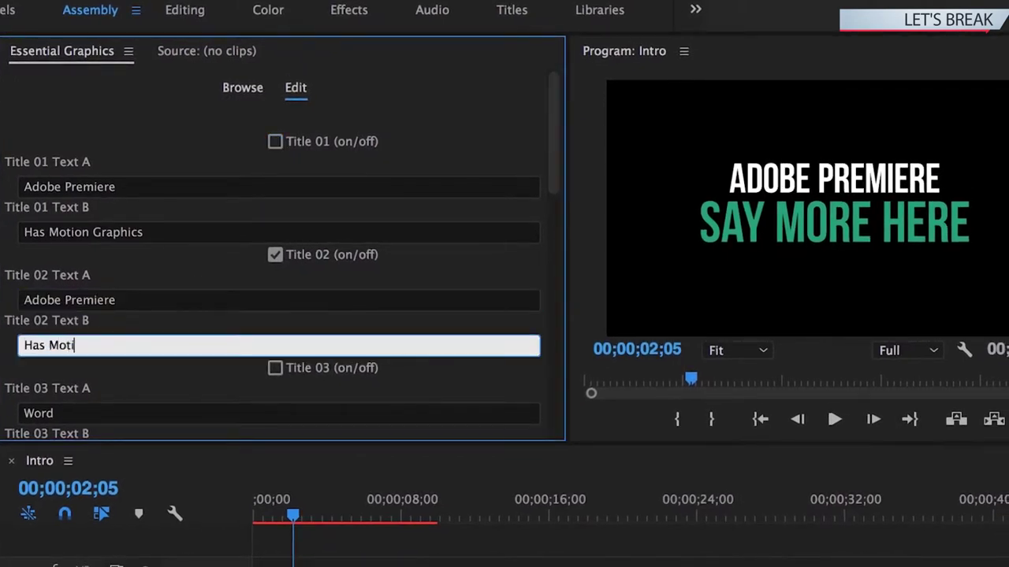
type("on Graphics")
key("Return")
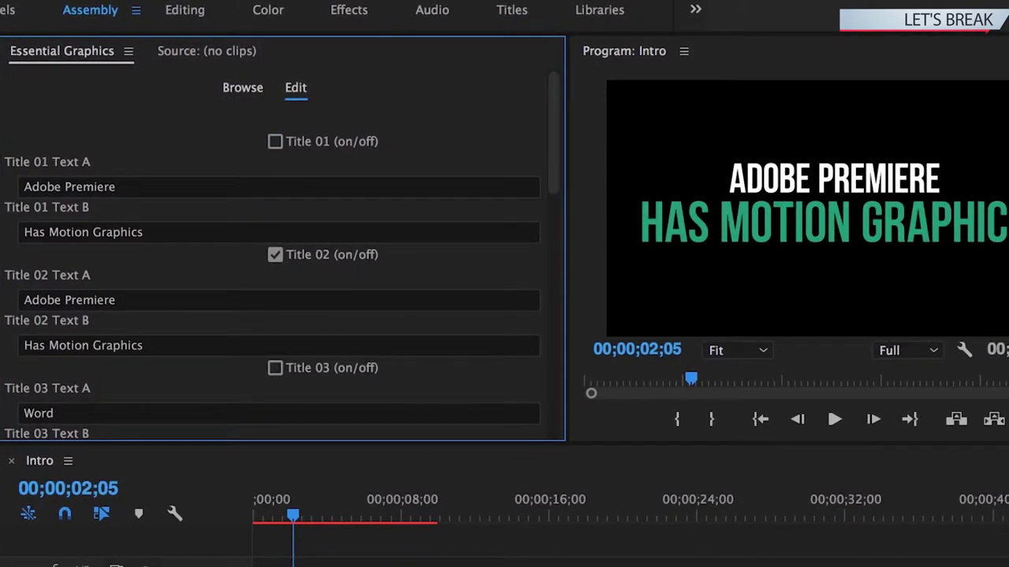
left_click(275, 256)
scroll(435, 324, "down", 4)
scroll(435, 324, "down", 10)
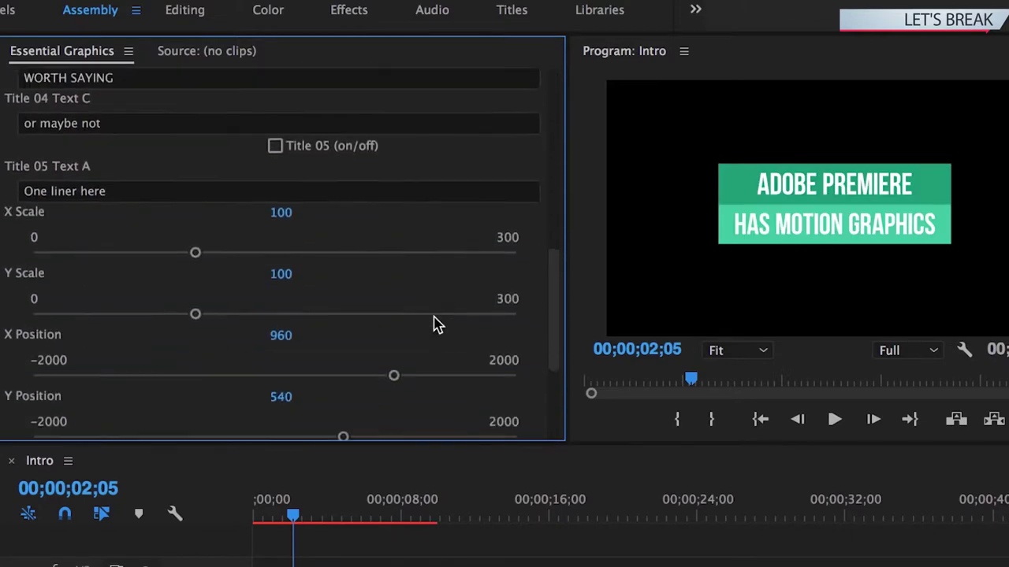
Scale the title box to 113 by 115 and experiment with its position and rotation.
scroll(434, 324, "down", 1)
left_click_drag(196, 214, 214, 209)
mouse_move(196, 270)
left_mouse_down()
mouse_move(599, 241)
mouse_move(216, 269)
left_mouse_up()
left_click_drag(395, 335, 394, 333)
mouse_move(343, 393)
left_mouse_down()
mouse_move(426, 390)
mouse_move(344, 386)
left_mouse_up()
scroll(333, 403, "down", 2)
scroll(334, 406, "down", 1)
mouse_move(274, 369)
left_mouse_down()
mouse_move(246, 371)
mouse_move(264, 368)
left_mouse_up()
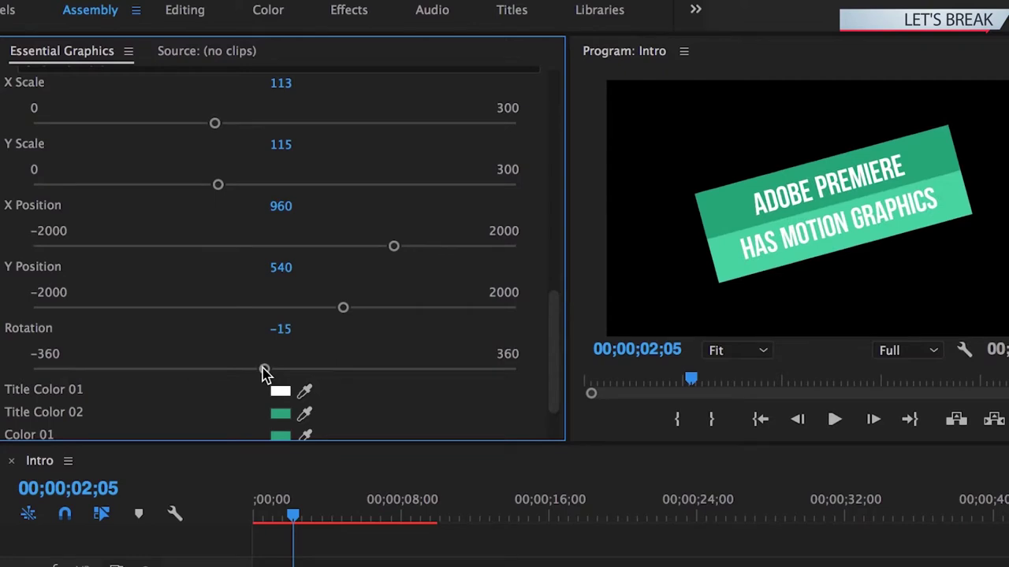
Play the sequence from the start to preview the scaled title.
left_click_drag(271, 513, 223, 513)
left_click(379, 547)
key("space")
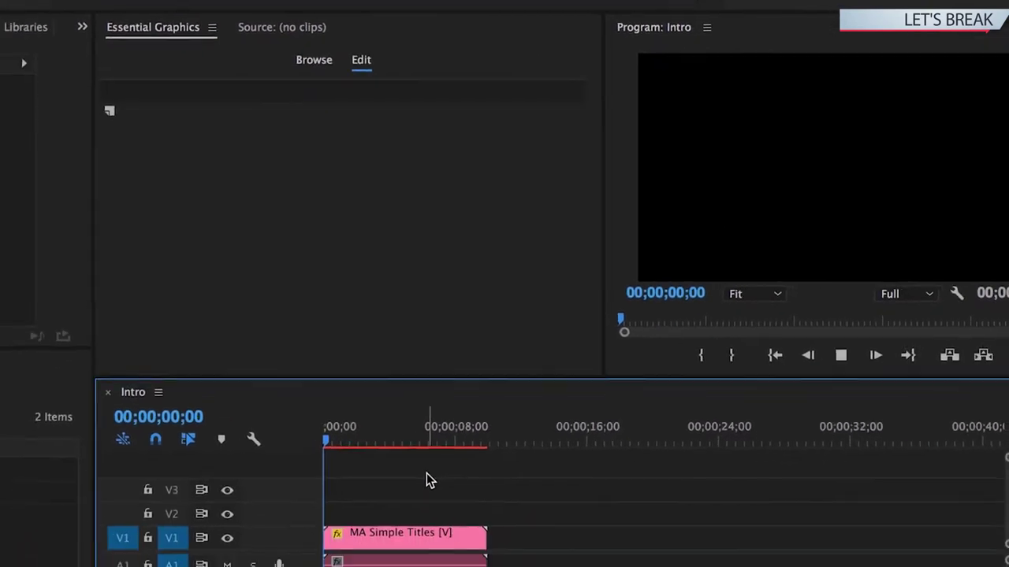
key("Home")
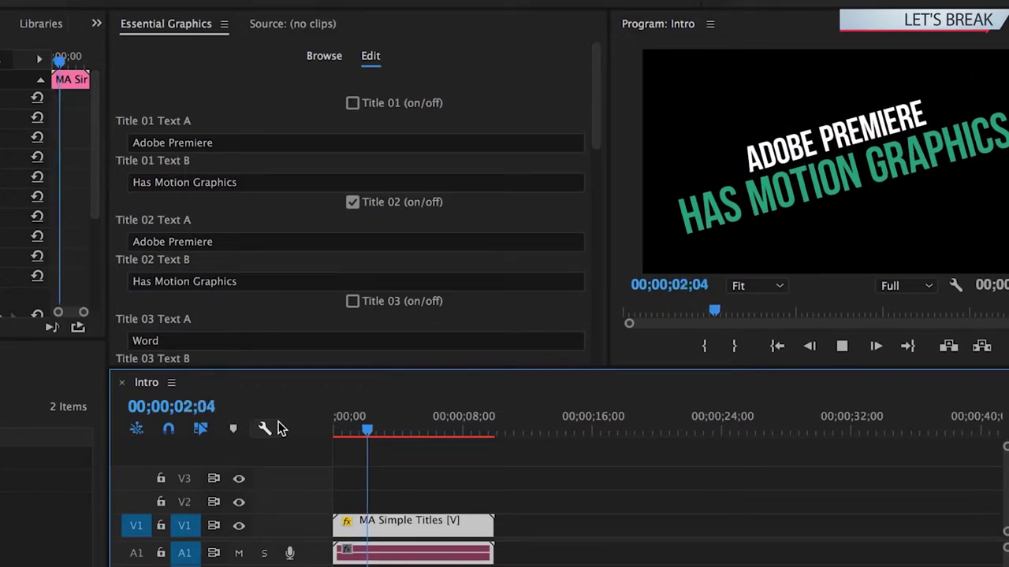
left_click(381, 529)
Turn Title 01 back on and reset the title's rotation to 0.
left_click(352, 104)
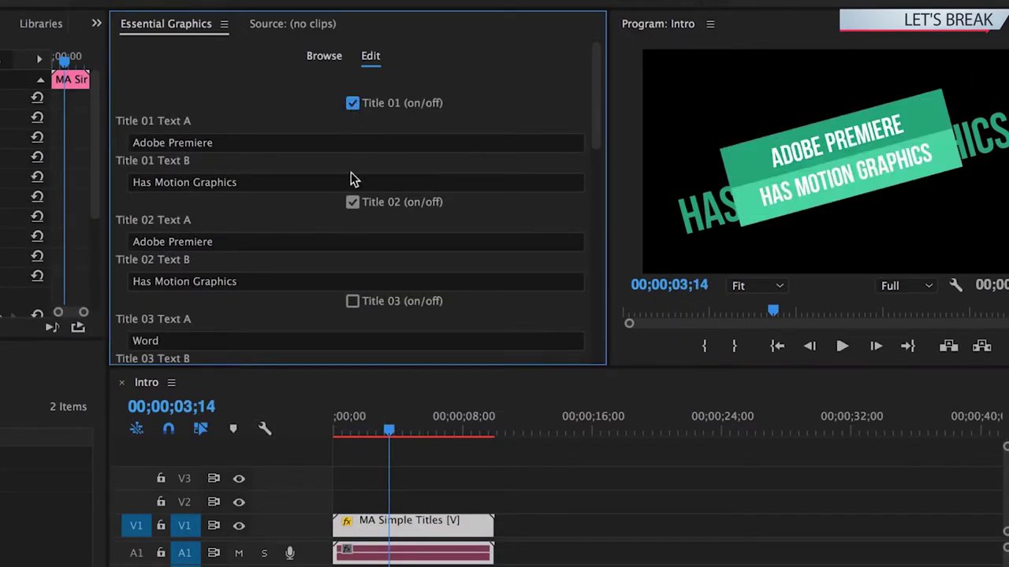
scroll(351, 142, "down", 5)
scroll(505, 300, "down", 10)
left_click(352, 210)
type("0")
key("Return")
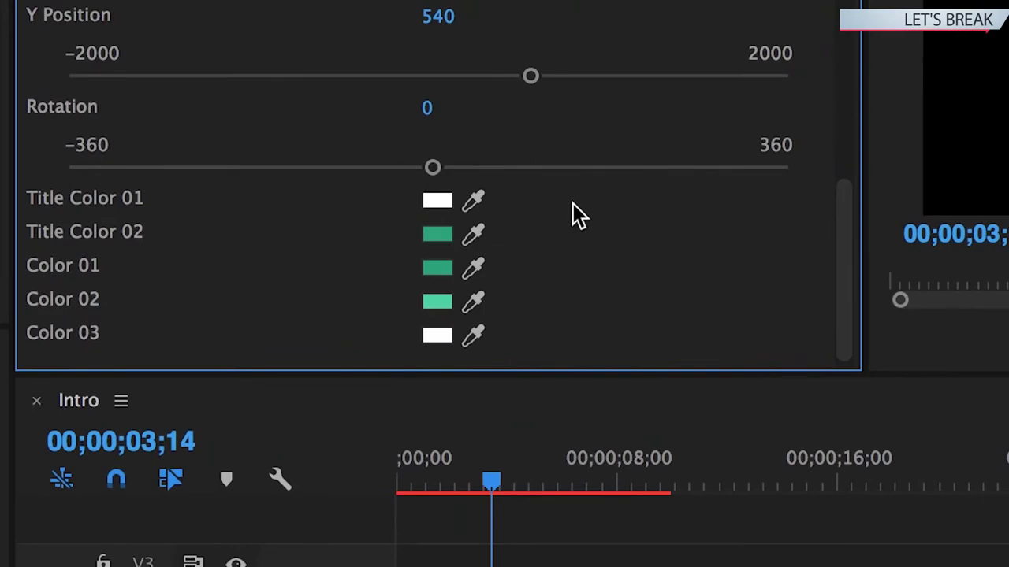
Set Title Color 01 to black, Color 01 to light blue and Color 02 to blue.
left_click(448, 202)
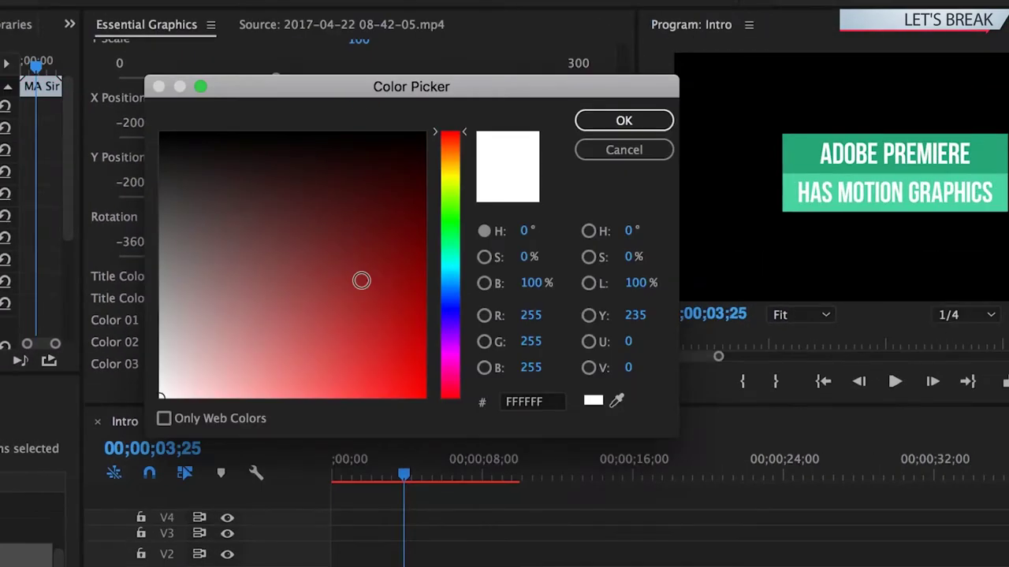
left_click_drag(361, 281, 427, 132)
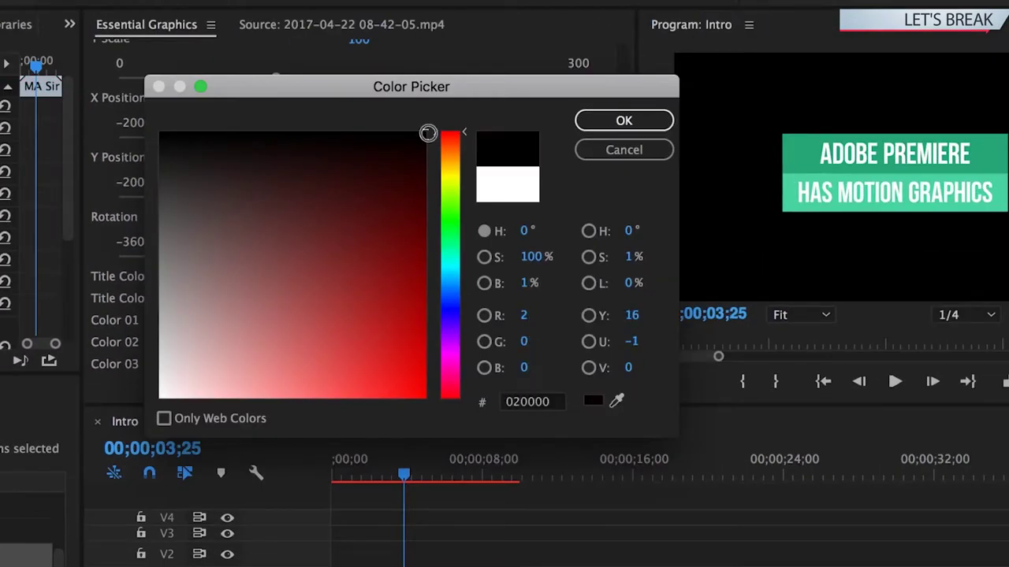
left_click(595, 120)
left_click(353, 320)
left_click(453, 283)
left_click(301, 383)
left_click(604, 121)
left_click(354, 342)
left_click(455, 293)
left_click(623, 122)
Play the recoloured title from the start of the sequence.
left_click(246, 477)
key("Home")
key("space")
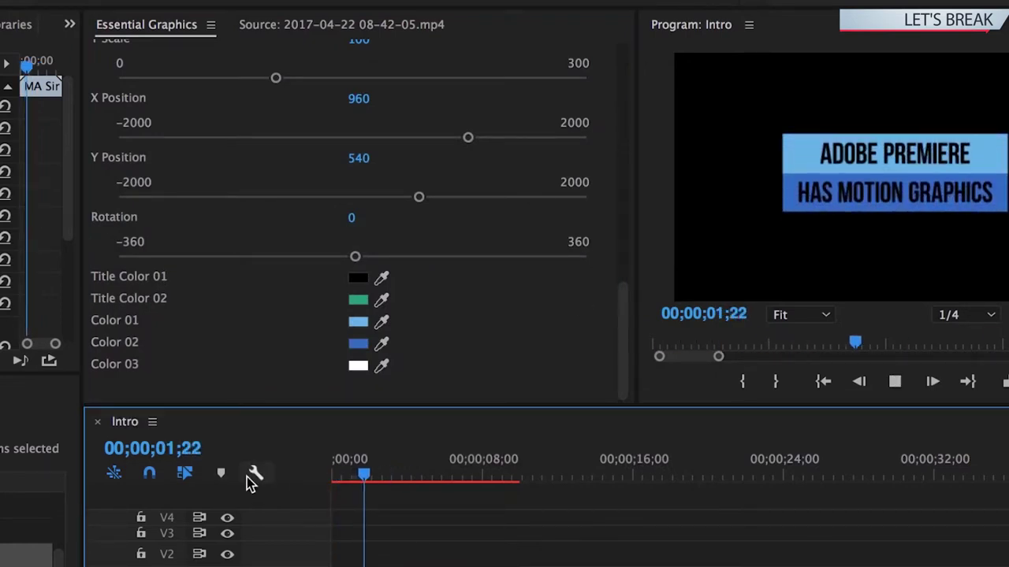
key("space")
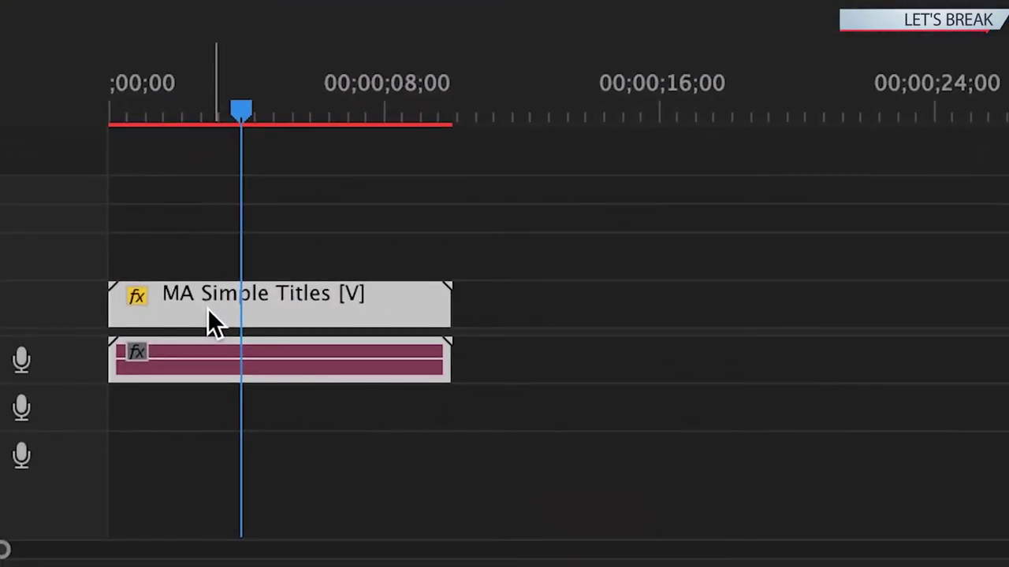
Alt-drag a copy of the title clip to around 00;00;12;00 and select it.
left_click_drag(209, 311, 628, 317)
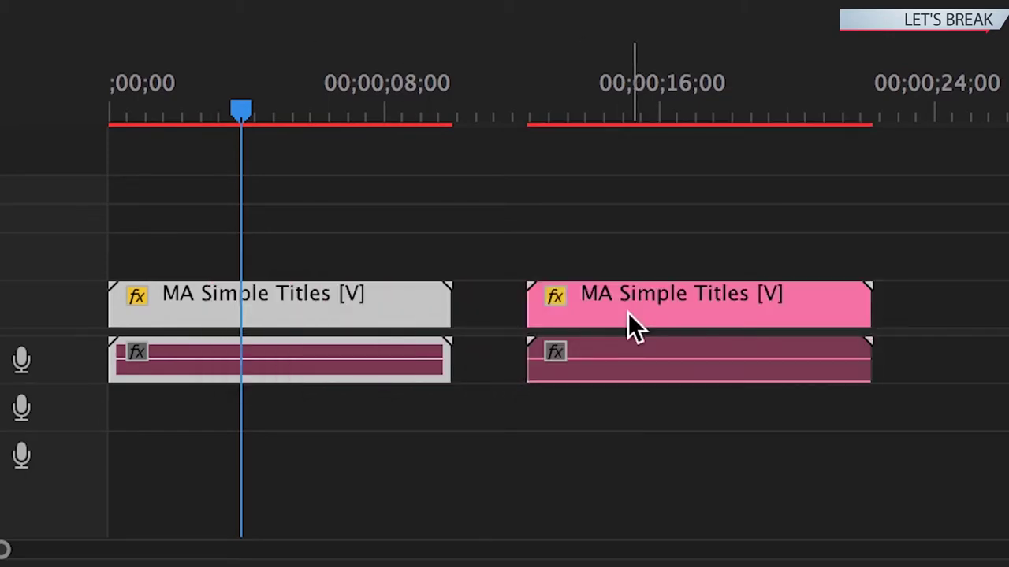
left_click(577, 110)
left_click(568, 519)
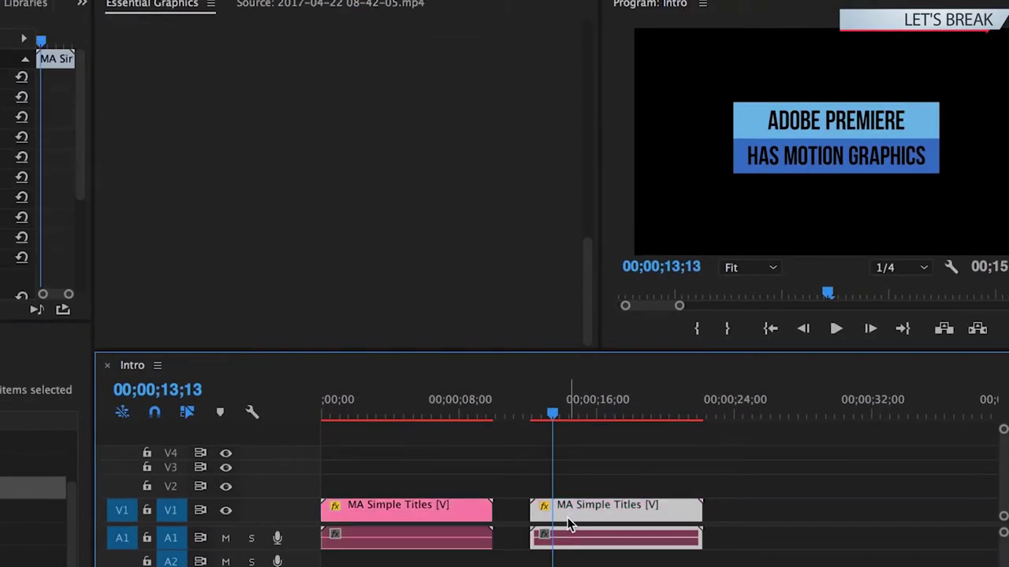
left_click(532, 414)
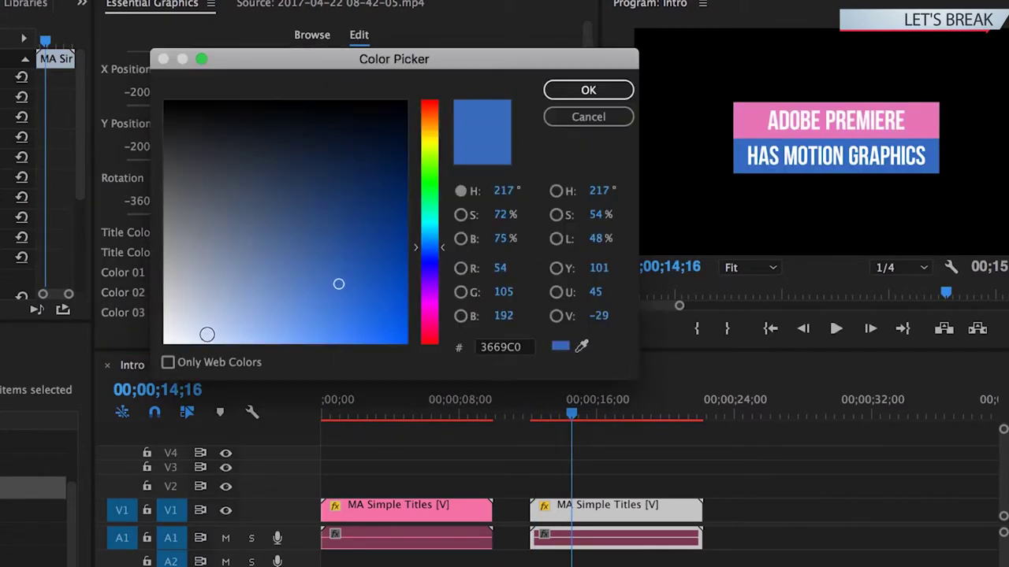
Switch the duplicate to Title 02 reading 'Adobe Premiere' / 'Has Motion Graphics'.
left_click(340, 82)
left_click(340, 183)
left_click(237, 223)
type("Adobe Prem")
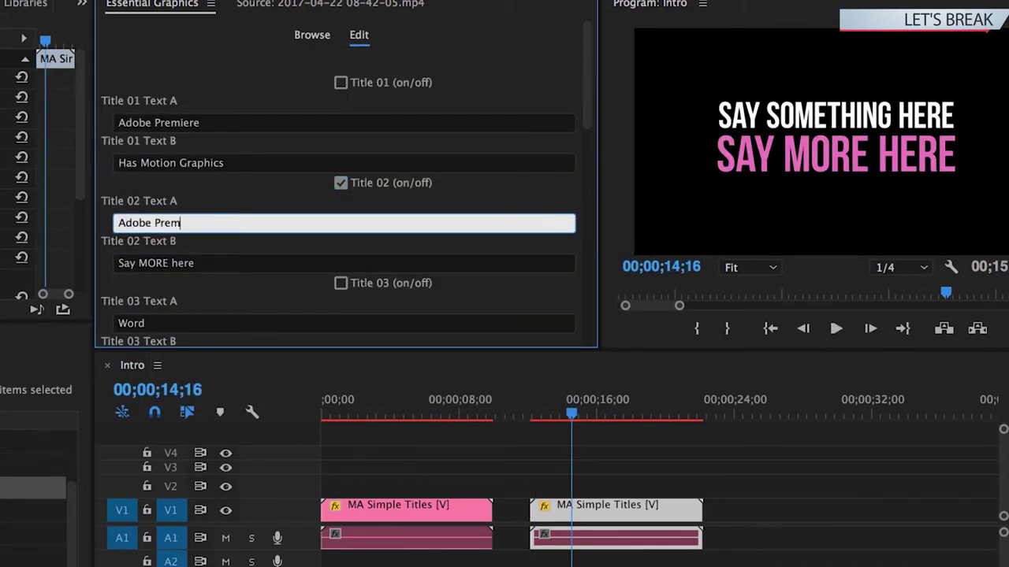
type("iere")
key("Tab")
type("Has Motion Graphics")
key("Return")
Play the duplicate title, then play the whole intro from the start.
left_click(531, 408)
key("space")
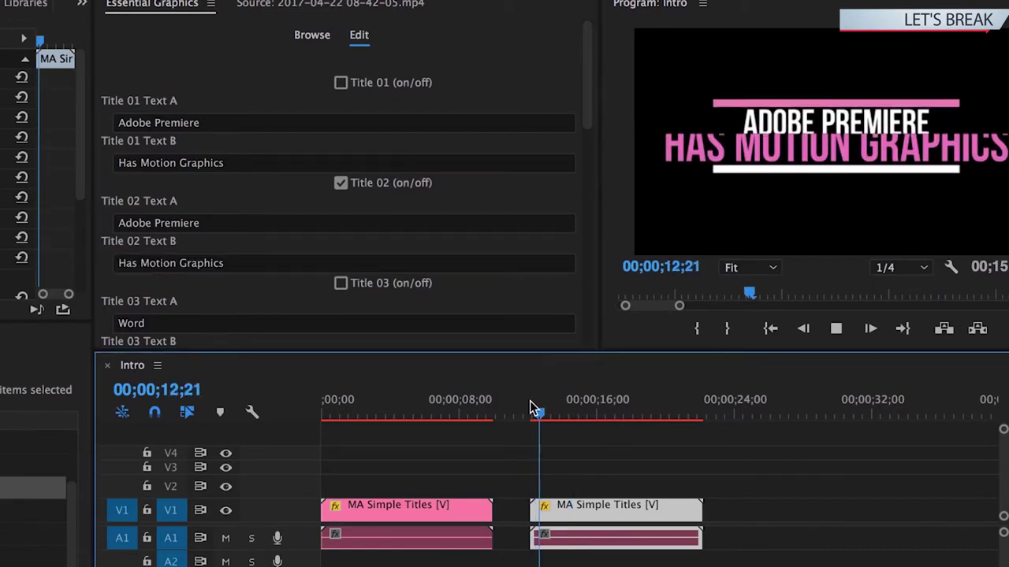
left_click_drag(530, 408, 571, 410)
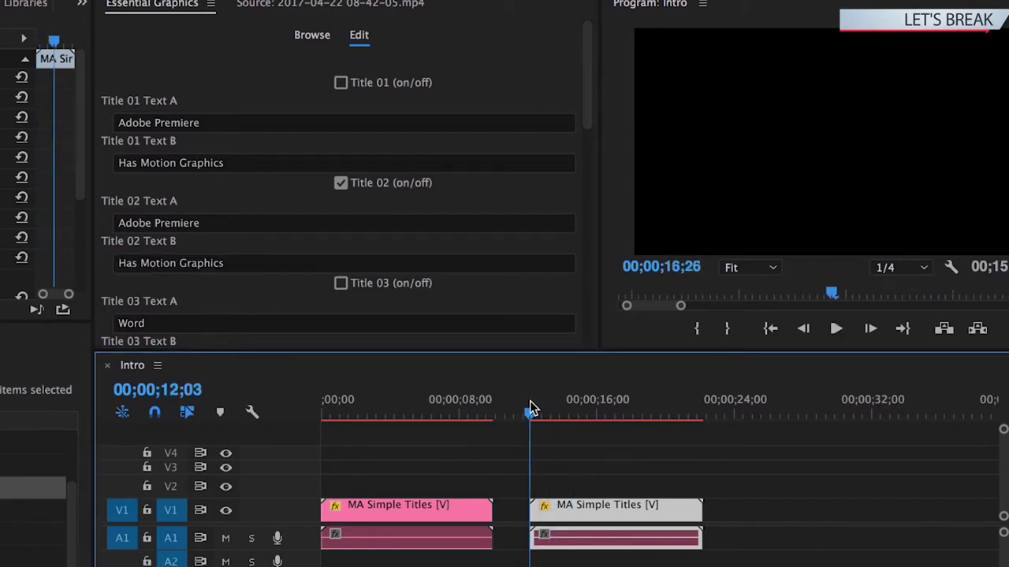
left_click(327, 416)
key("space")
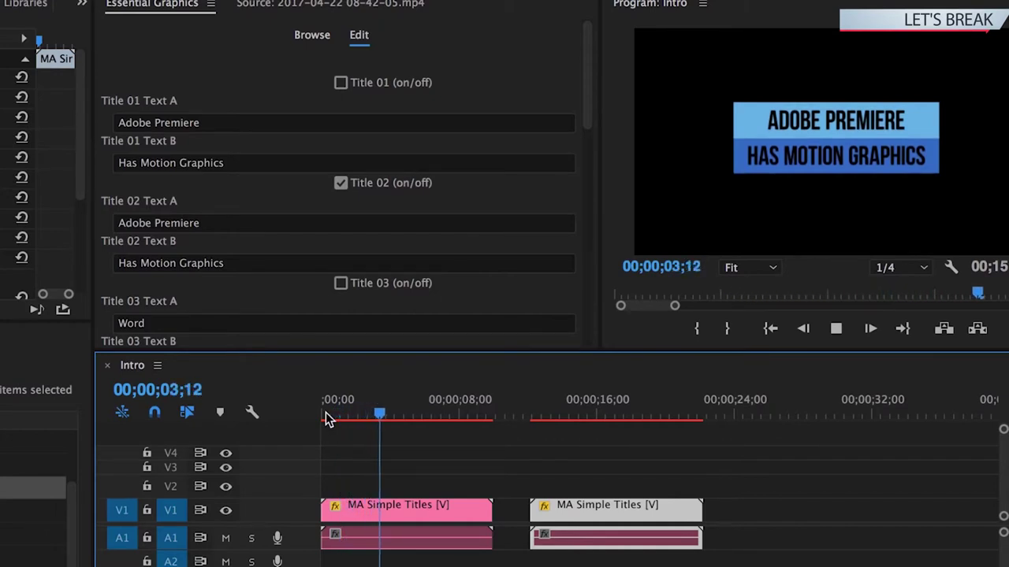
key("space")
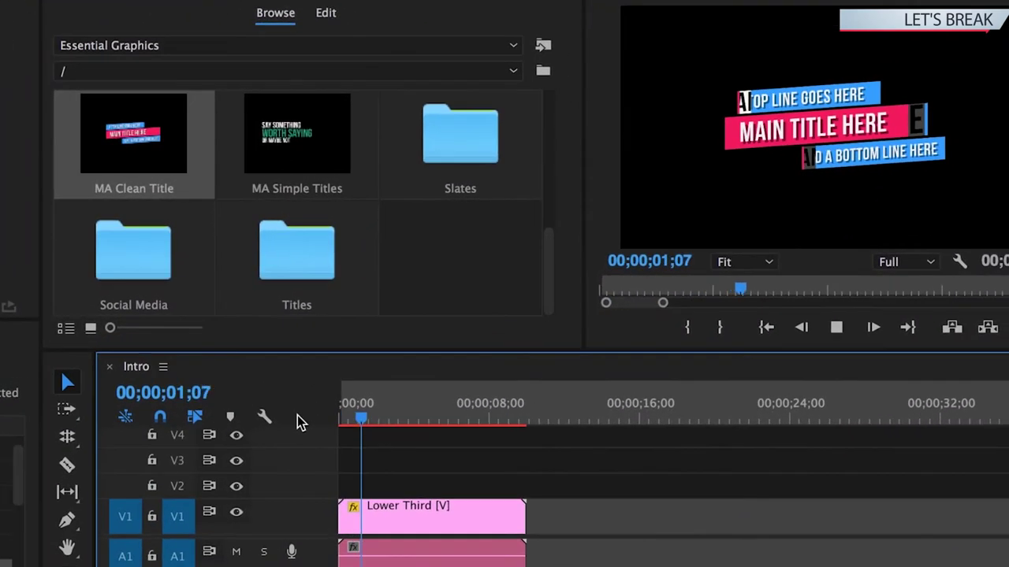
Select the Lower Third clip and colour its main bar green and top bar yellow.
key("space")
left_click(425, 516)
scroll(428, 198, "down", 3)
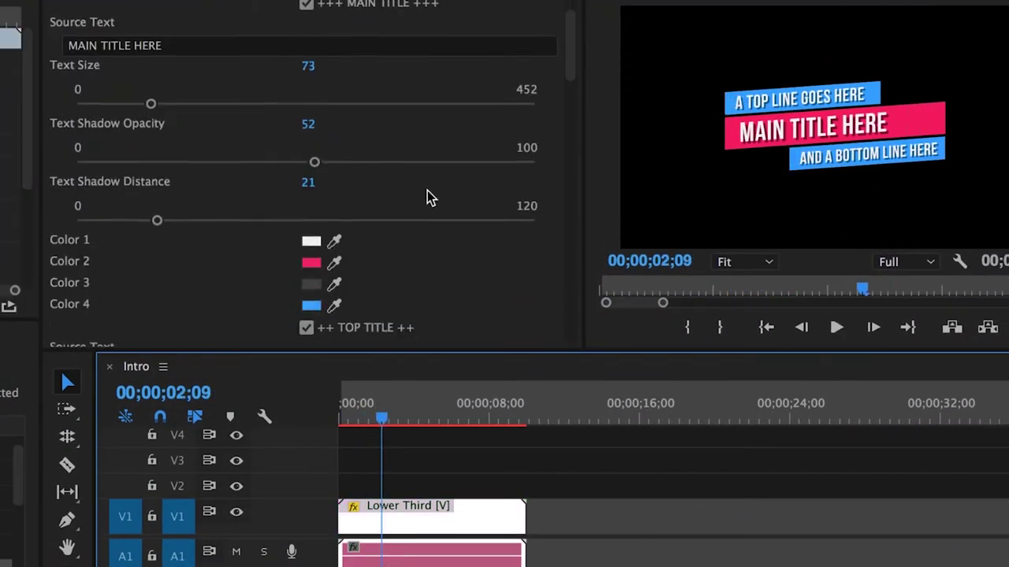
scroll(398, 217, "down", 1)
left_click(312, 201)
left_click(405, 198)
left_click(565, 75)
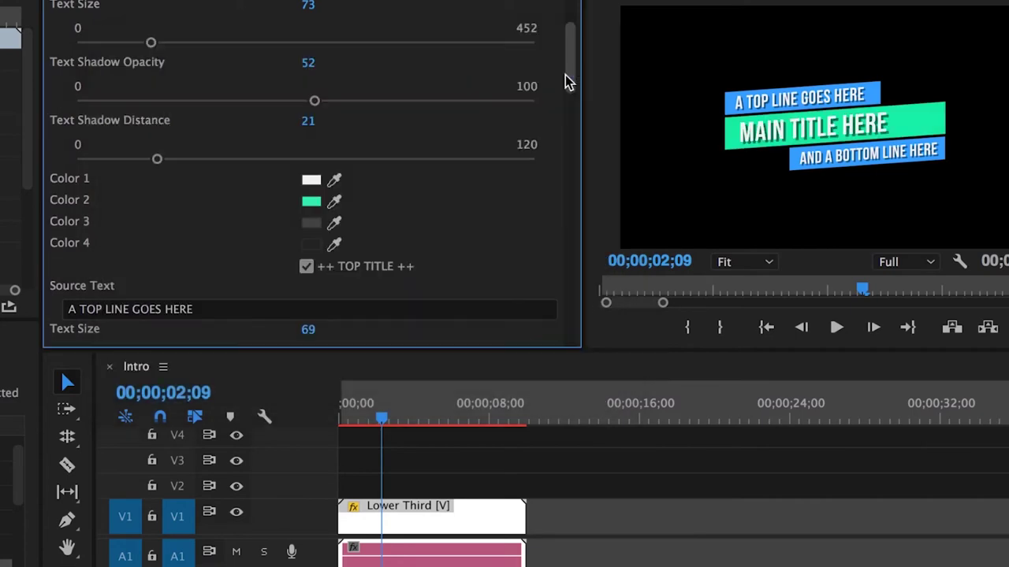
scroll(512, 219, "down", 5)
left_click(312, 199)
left_click(405, 122)
left_click(567, 74)
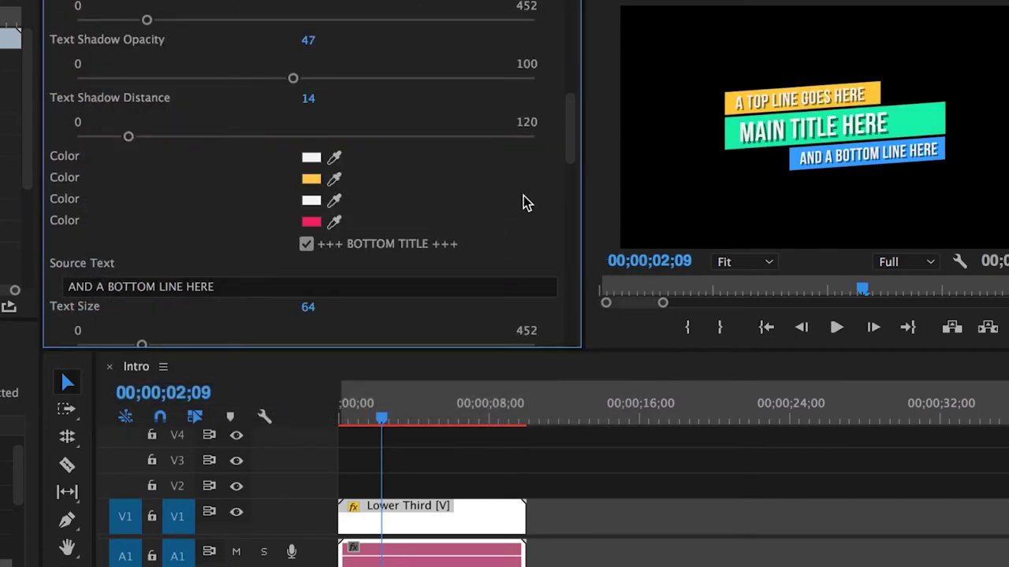
Set the main title Text Size to 86 and its shadow opacity to 100.
scroll(525, 203, "up", 5)
scroll(525, 203, "up", 5)
mouse_move(152, 145)
left_mouse_down()
mouse_move(301, 146)
mouse_move(156, 170)
left_mouse_up()
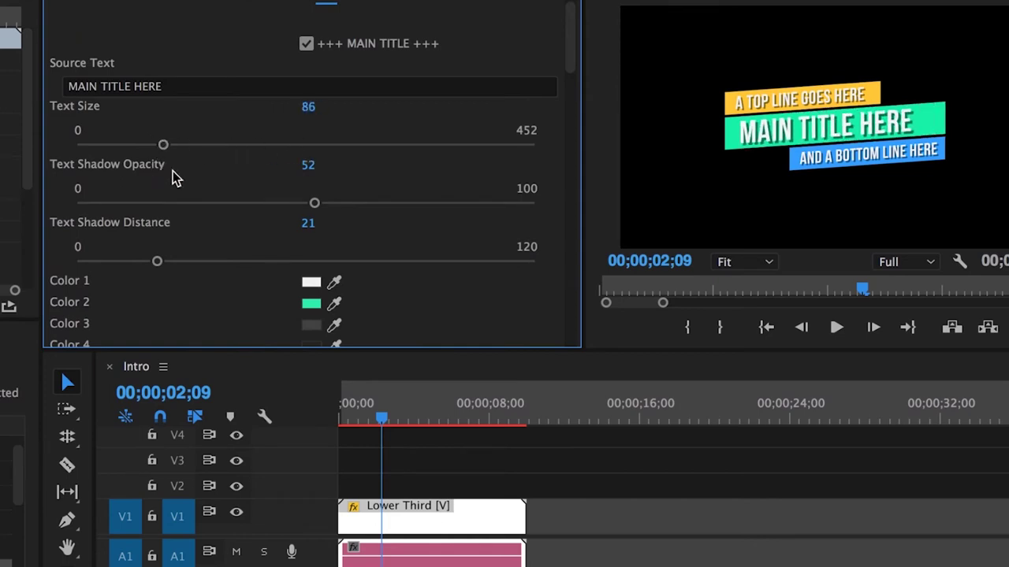
left_click_drag(312, 206, 110, 219)
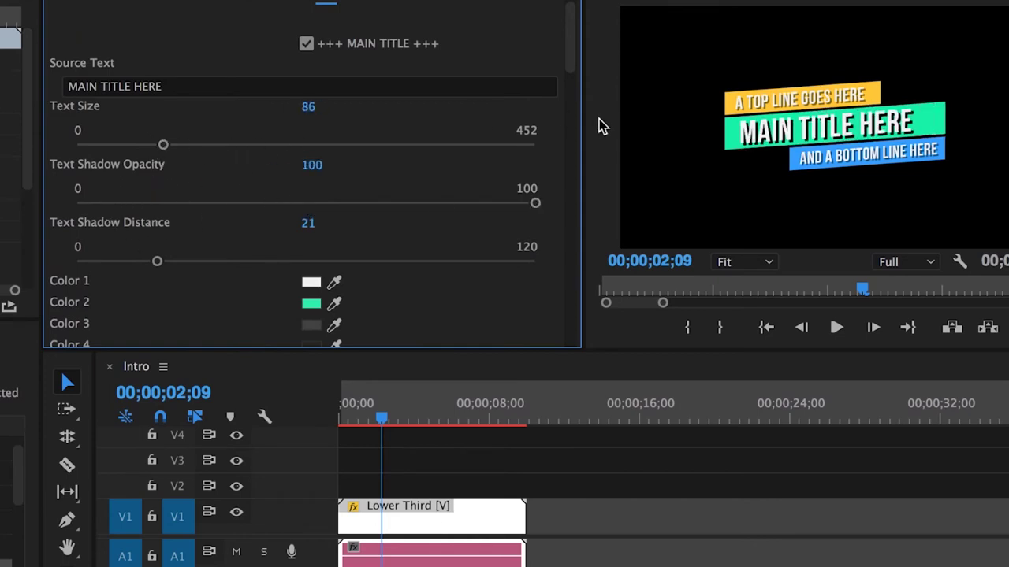
scroll(490, 292, "down", 5)
scroll(489, 291, "down", 10)
Adjust the lower third's slant to -3 and raise the graphic slightly.
mouse_move(294, 79)
left_mouse_down()
mouse_move(217, 93)
mouse_move(297, 78)
left_mouse_up()
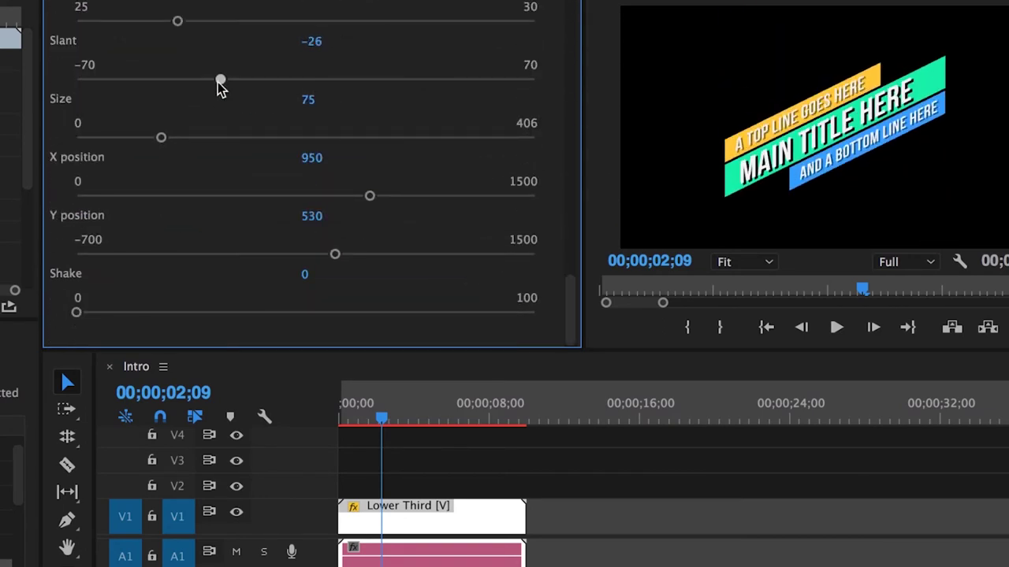
left_click_drag(335, 254, 323, 258)
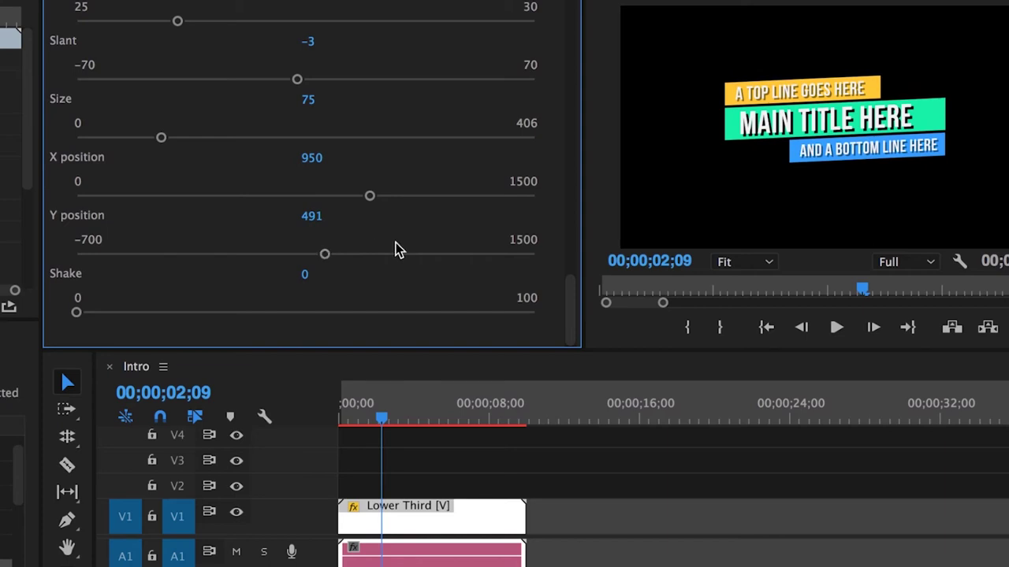
scroll(396, 243, "up", 5)
scroll(395, 243, "up", 5)
scroll(396, 242, "up", 4)
Change the main bar colour (Color 2) to a pink shade.
left_click(312, 140)
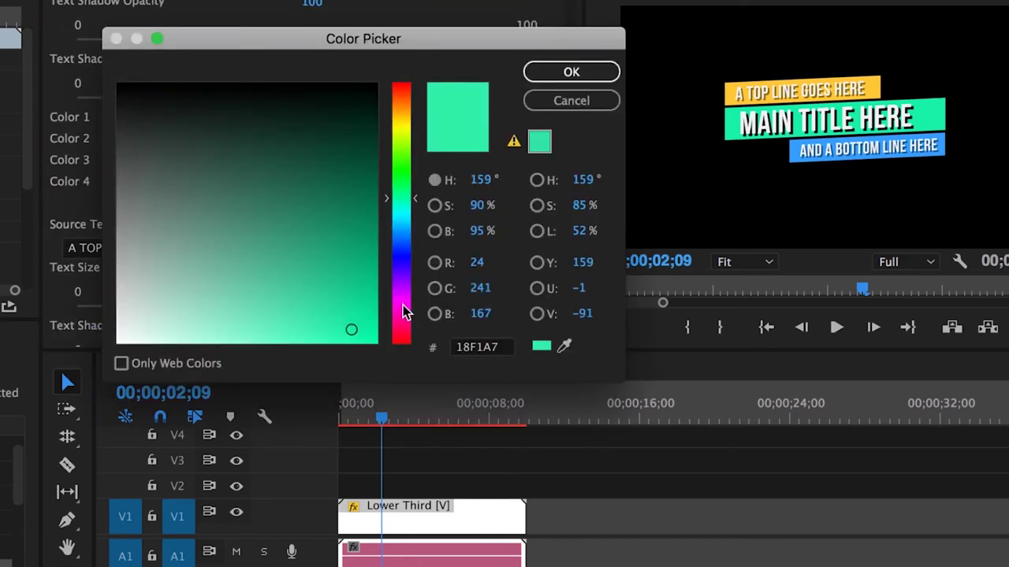
left_click(402, 302)
left_click(251, 348)
left_click(567, 72)
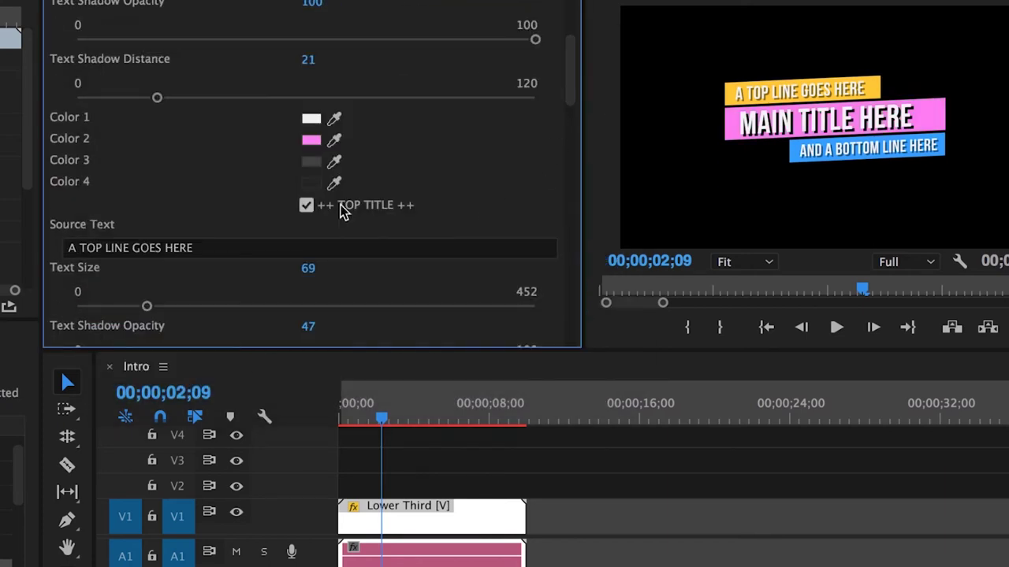
Raise the title shadow opacities, Bottom Title to 100, and uncheck PARAGRAPH to hide it.
left_click(306, 206)
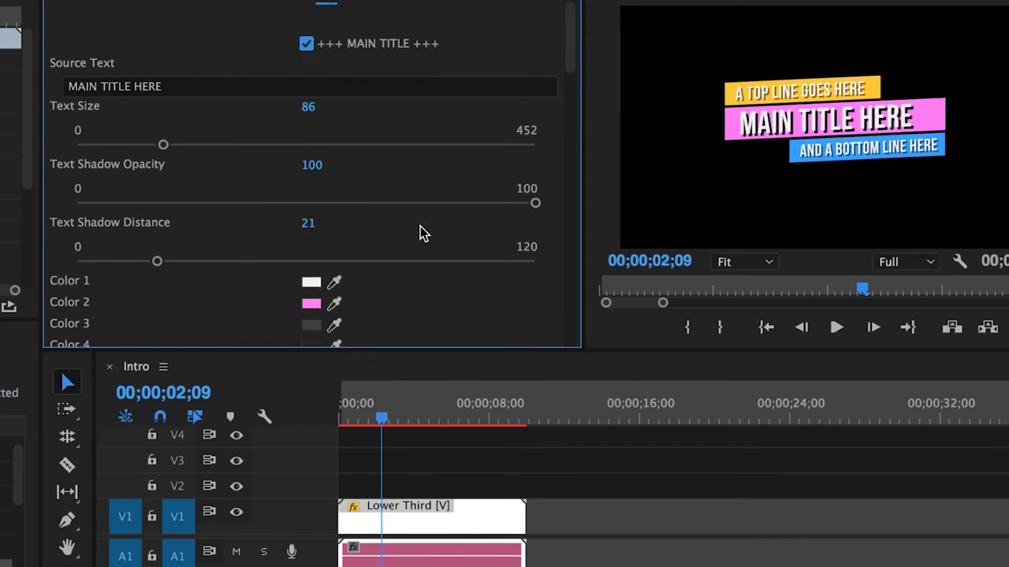
scroll(441, 237, "down", 10)
left_click(531, 223)
scroll(473, 252, "down", 10)
left_click(535, 280)
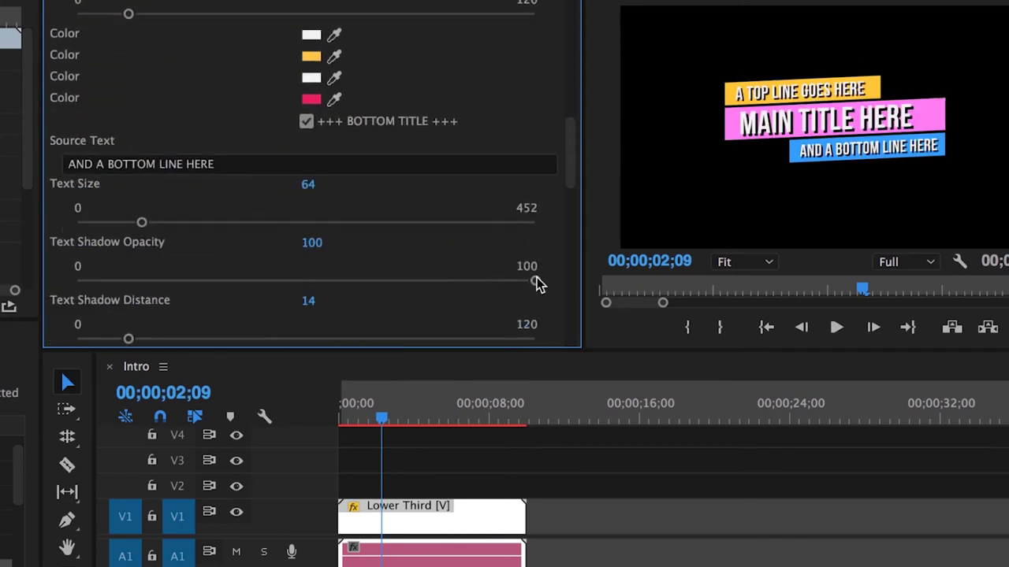
scroll(476, 260, "down", 1)
scroll(355, 252, "down", 5)
left_click(306, 222)
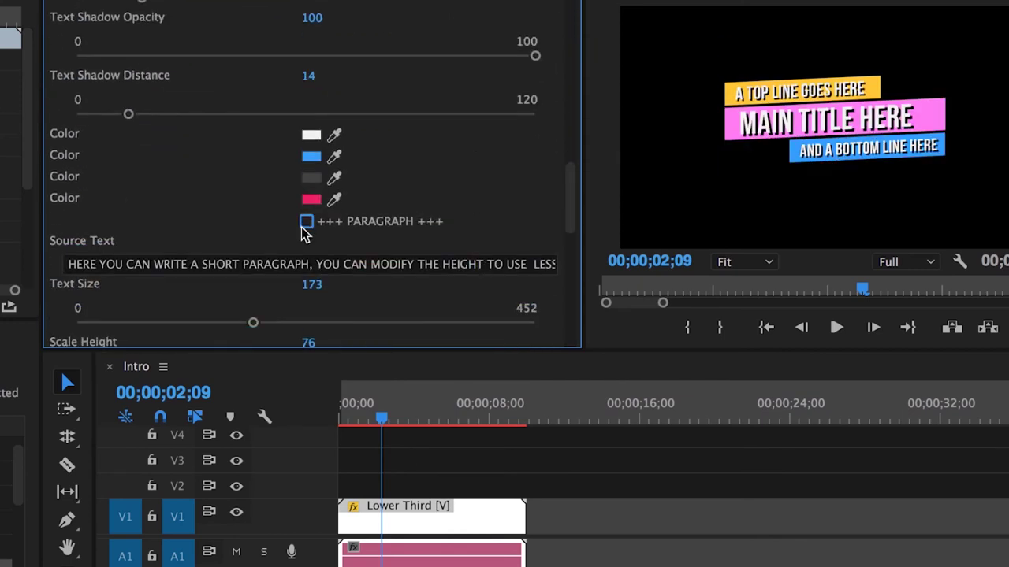
Enlarge the whole lower third with Global Transform Size 118.
scroll(476, 198, "down", 3)
scroll(476, 197, "down", 2)
scroll(476, 199, "down", 4)
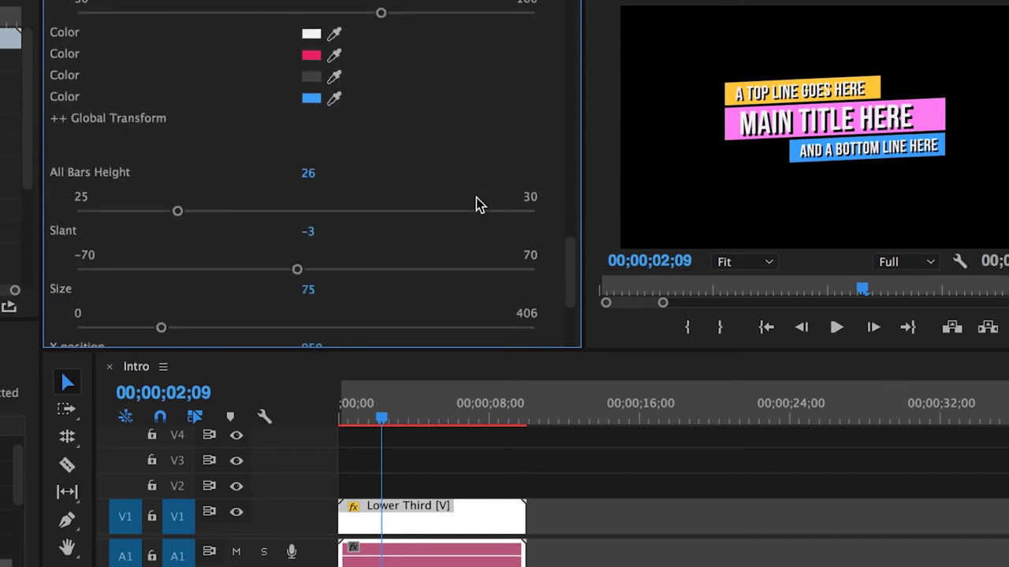
scroll(476, 198, "down", 2)
left_click_drag(161, 246, 209, 252)
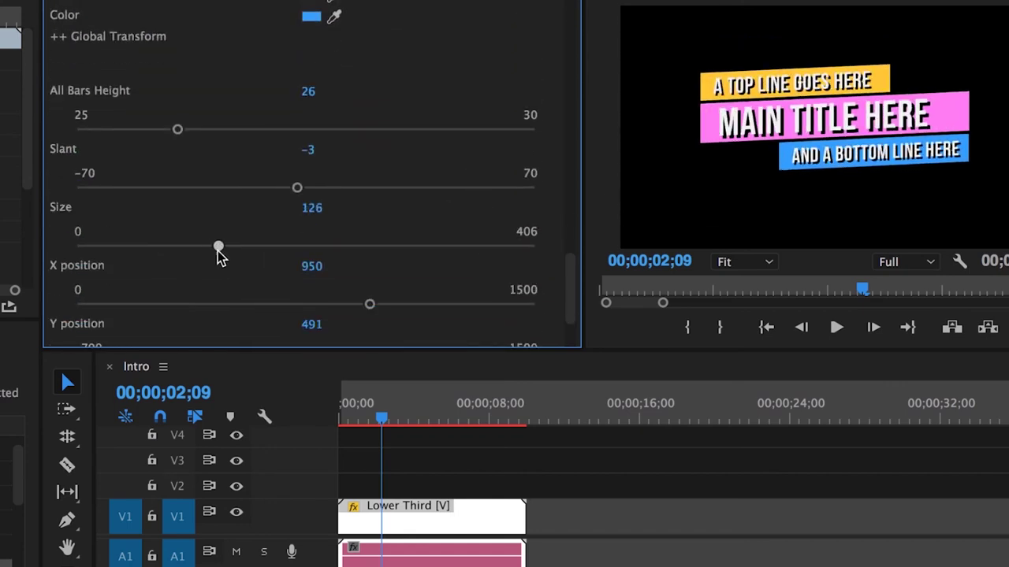